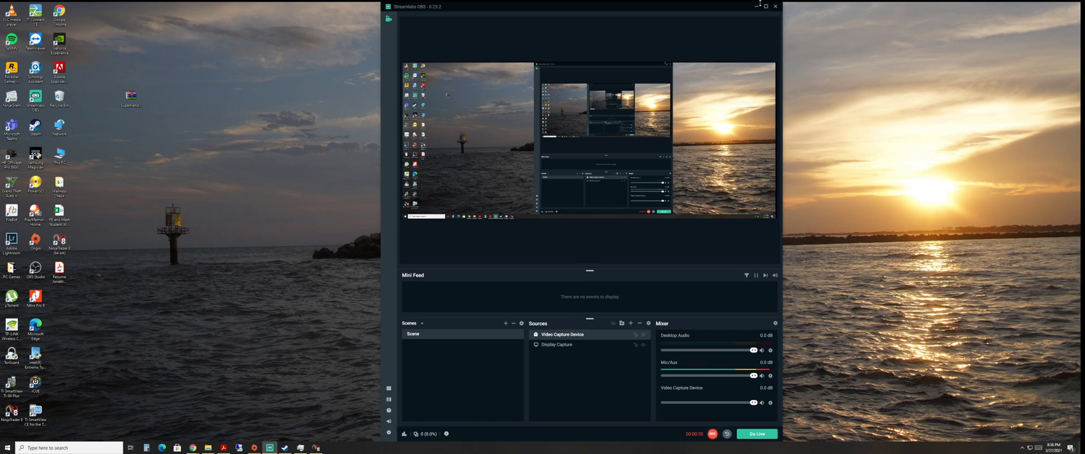
- Minimize Streamlabs OBS and switch to the NinjaTrader Control Center, maximizing its window
{"action": "left_click", "coordinate": [757, 6]}
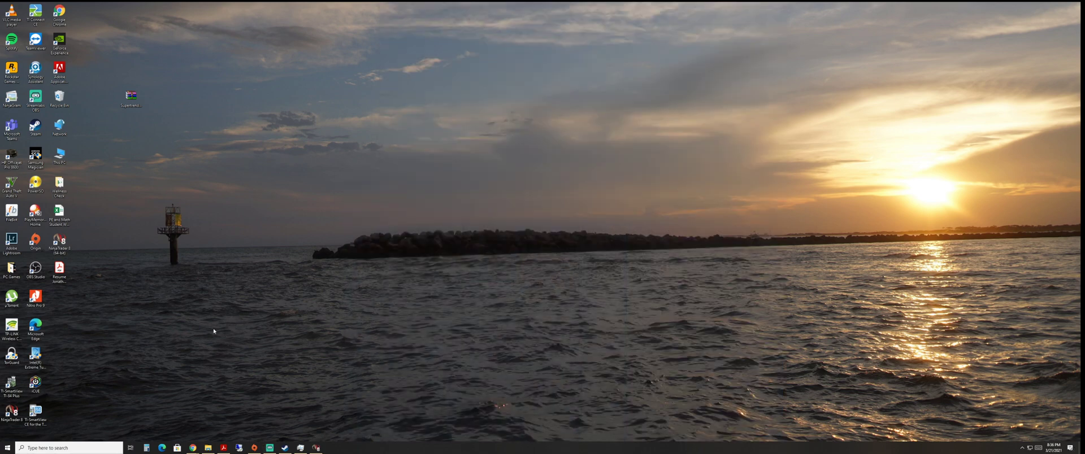
{"action": "left_click", "coordinate": [314, 447]}
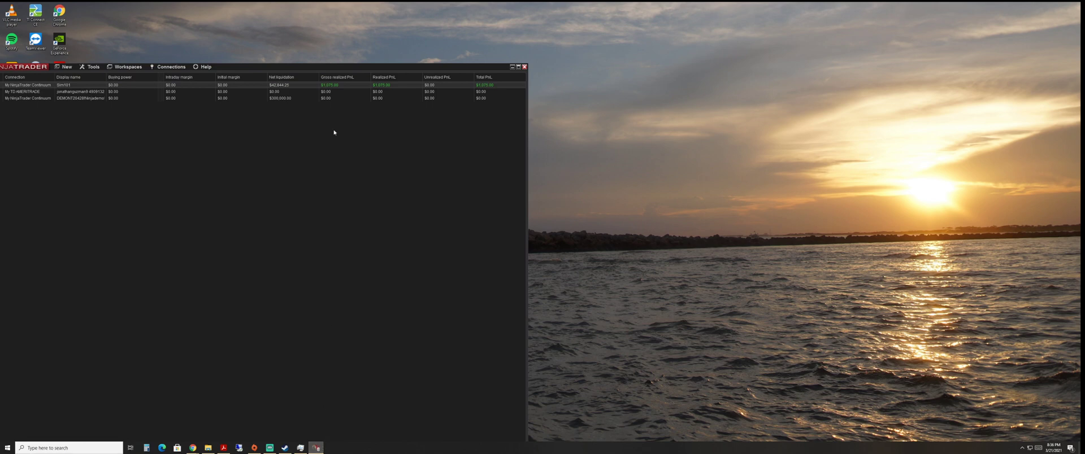
{"action": "left_click_drag", "start_coordinate": [370, 68], "coordinate": [572, 31]}
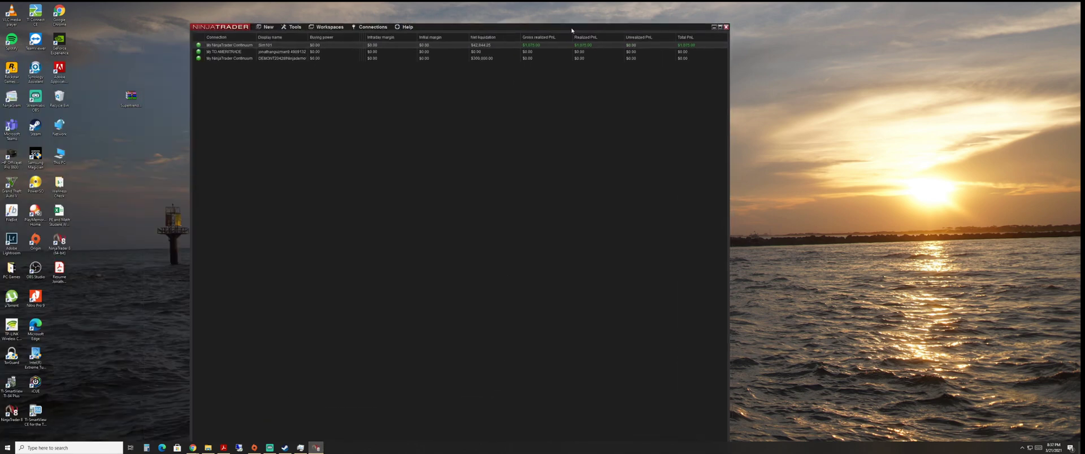
{"action": "left_click", "coordinate": [719, 27]}
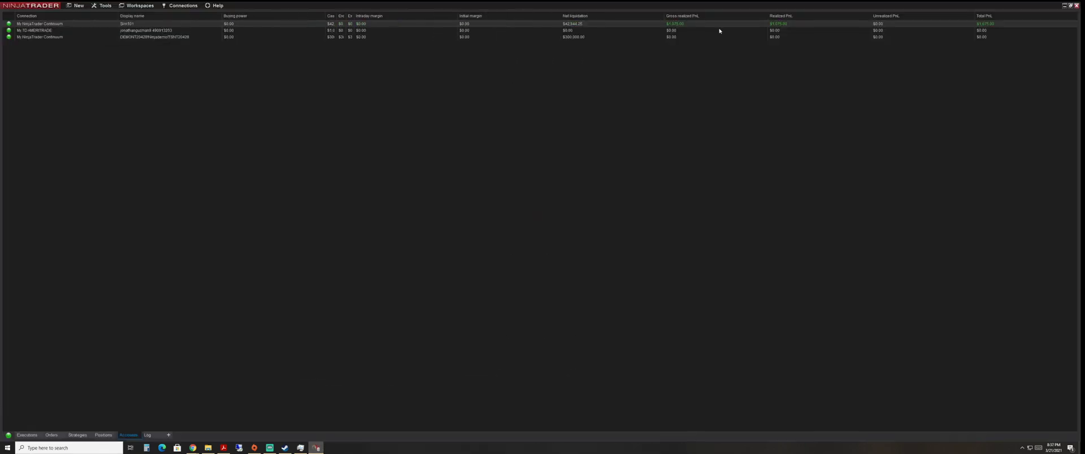
- Try to import the SupertrendStrategyV7 archive from the Desktop as a NinjaScript add-on
{"action": "left_click", "coordinate": [104, 6]}
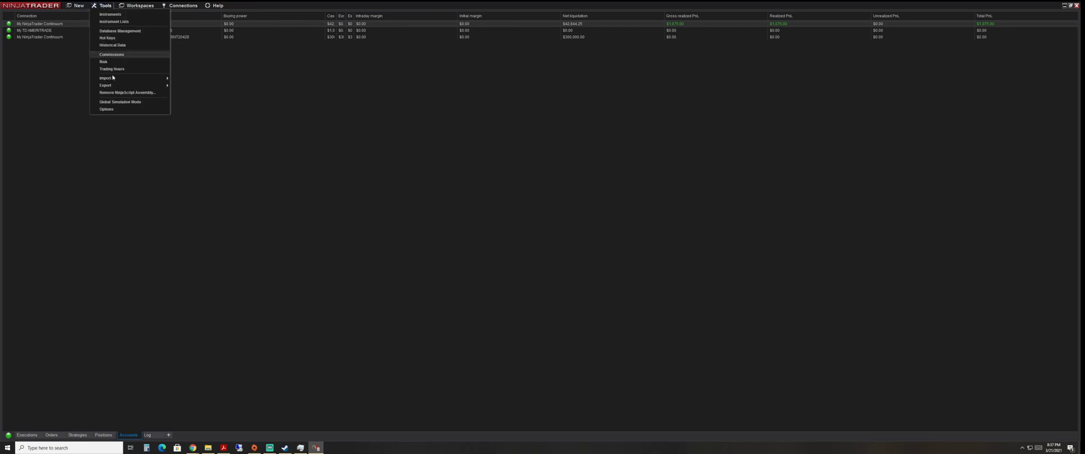
{"action": "mouse_move", "coordinate": [113, 81]}
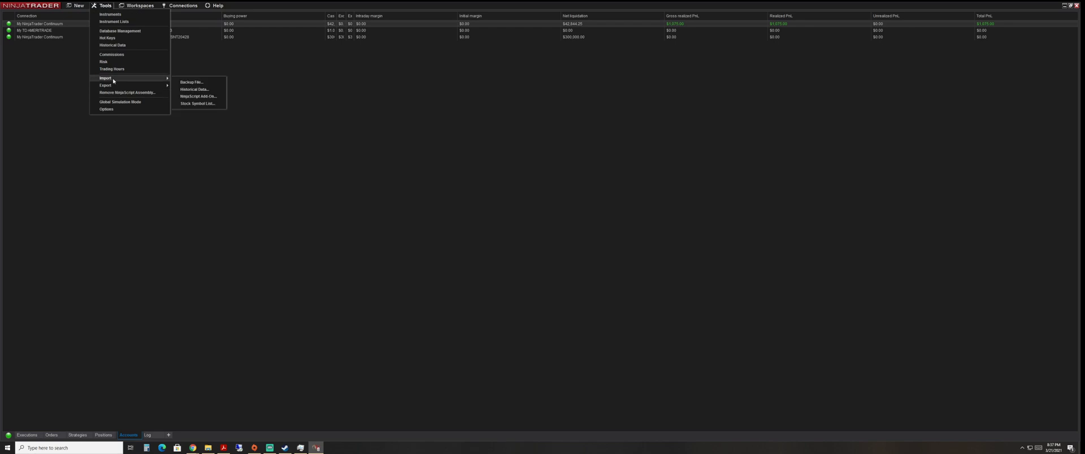
{"action": "left_click", "coordinate": [193, 97]}
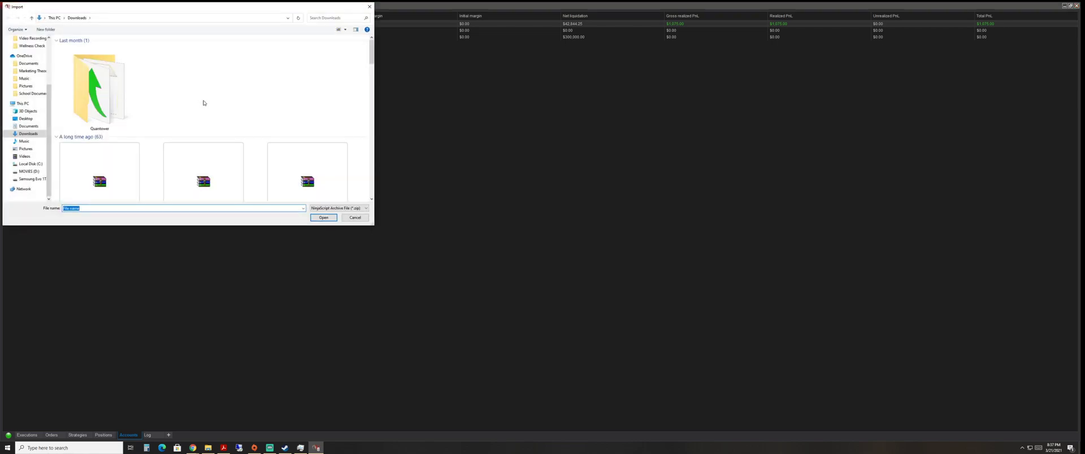
{"action": "left_click_drag", "start_coordinate": [257, 16], "coordinate": [303, 64]}
{"action": "left_click", "coordinate": [72, 168]}
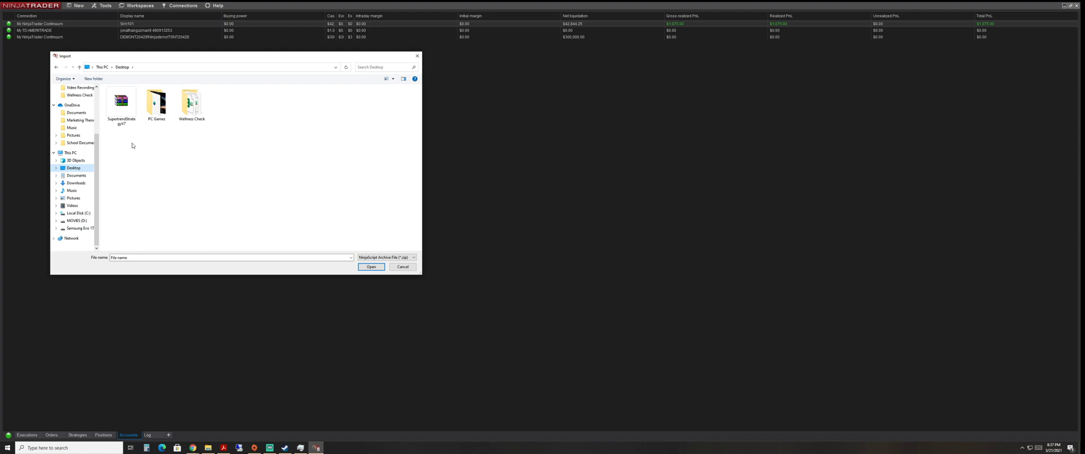
{"action": "left_click", "coordinate": [120, 112]}
{"action": "double_click", "coordinate": [120, 111]}
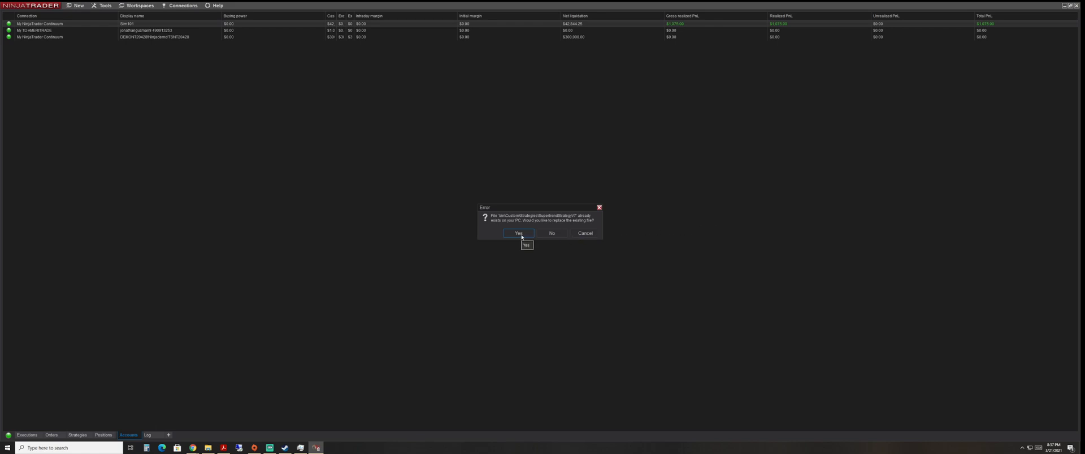
- Agree to replace the existing strategy files at the overwrite prompts, and cancel the import at the last one
{"action": "left_click", "coordinate": [518, 233]}
{"action": "left_click", "coordinate": [519, 233]}
{"action": "left_click", "coordinate": [518, 233]}
{"action": "left_click", "coordinate": [519, 233]}
{"action": "left_click", "coordinate": [520, 234]}
{"action": "left_click", "coordinate": [520, 235]}
{"action": "left_click", "coordinate": [585, 234]}
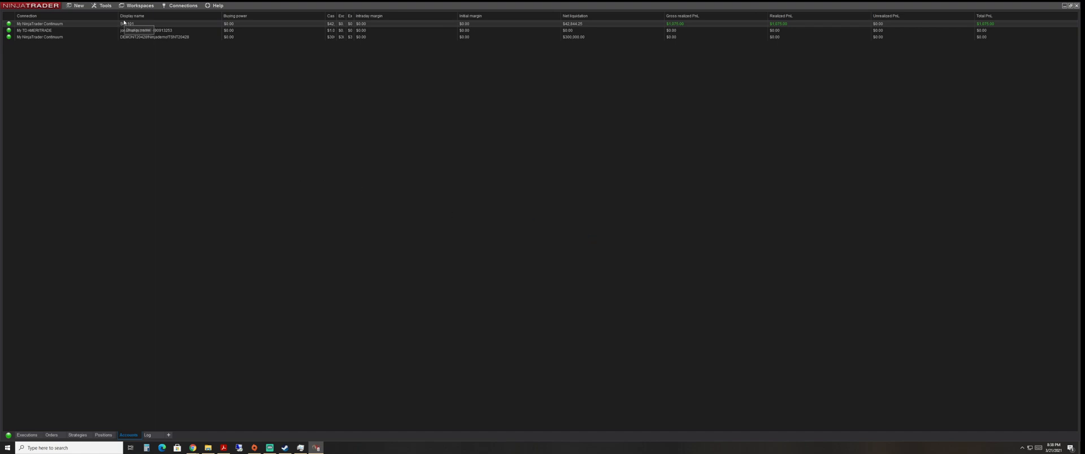
- Open a new 1-minute chart for the NQ 06-21 instrument and maximize the chart window
{"action": "left_click", "coordinate": [79, 6]}
{"action": "left_click", "coordinate": [82, 61]}
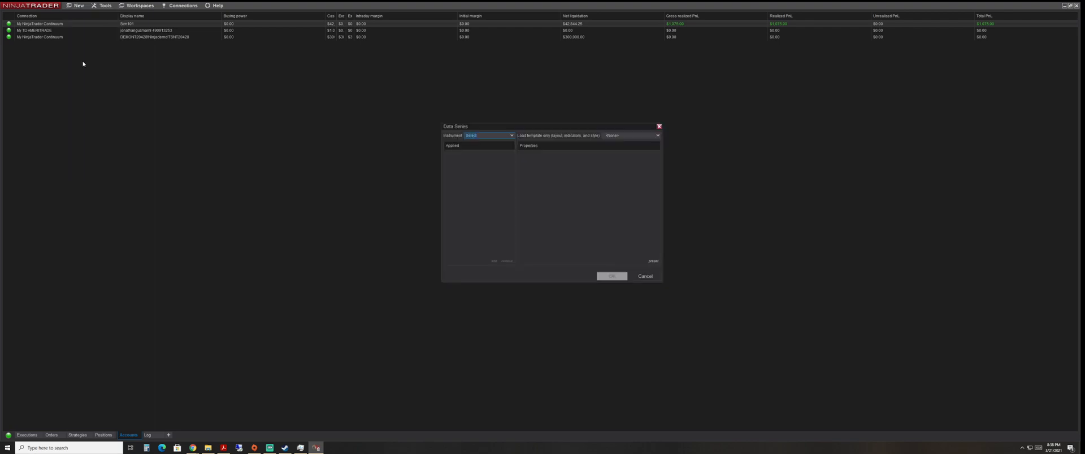
{"action": "left_click", "coordinate": [513, 136]}
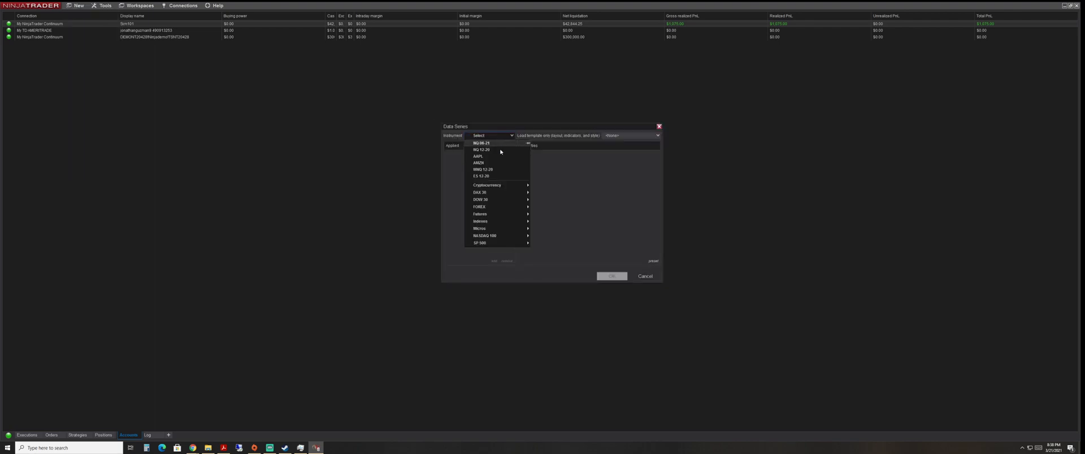
{"action": "mouse_move", "coordinate": [494, 215]}
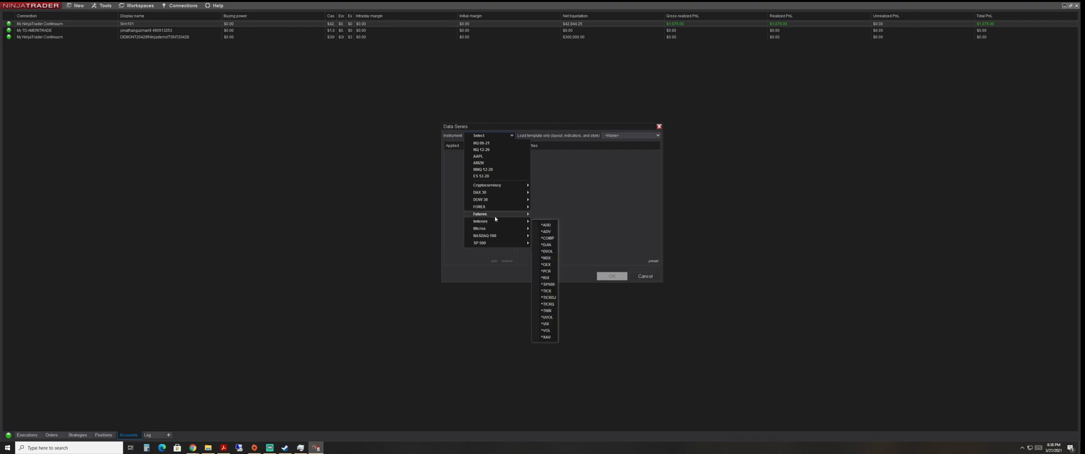
{"action": "left_click", "coordinate": [481, 143]}
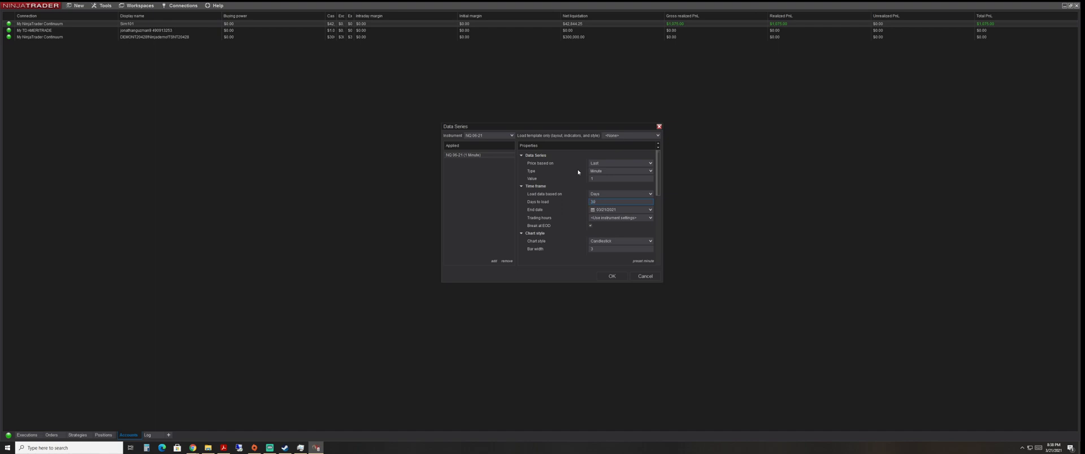
{"action": "key", "text": "Return"}
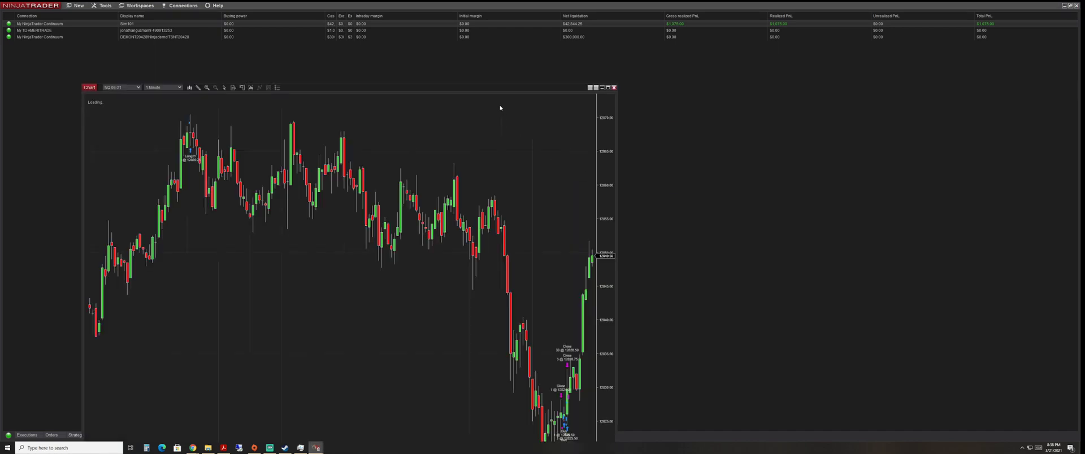
{"action": "scroll", "coordinate": [518, 118], "scroll_direction": "down", "scroll_amount": 3}
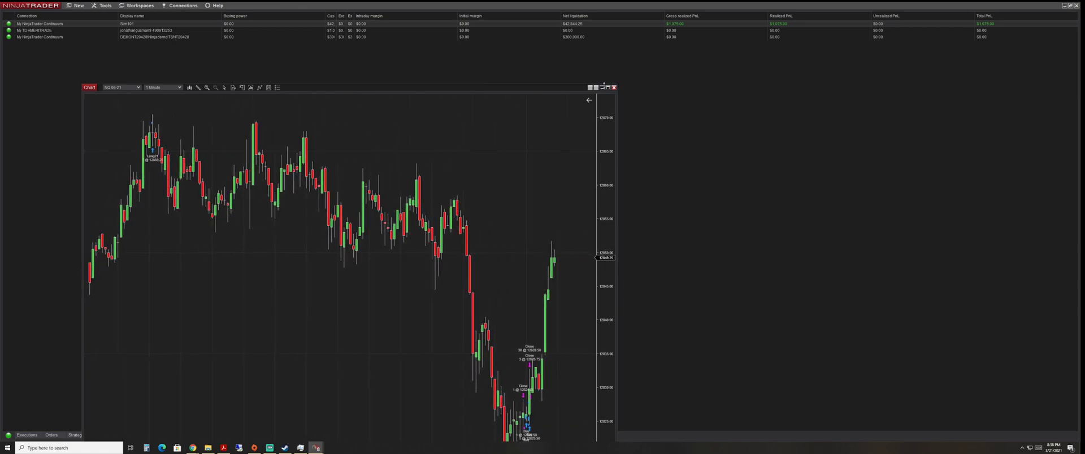
{"action": "left_click", "coordinate": [608, 88]}
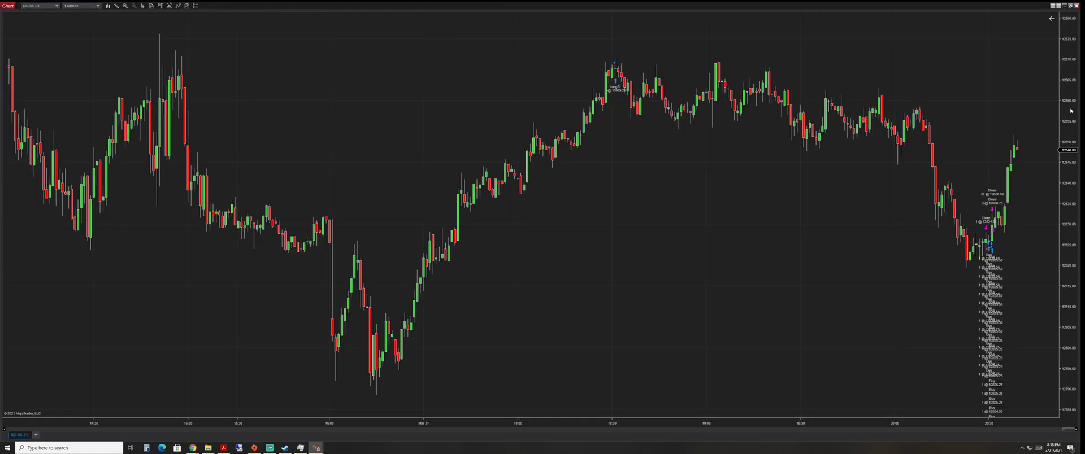
- Look over the recent price bars and trade markers on the NQ 06-21 chart
{"action": "scroll", "coordinate": [1065, 115], "scroll_direction": "down", "scroll_amount": 2}
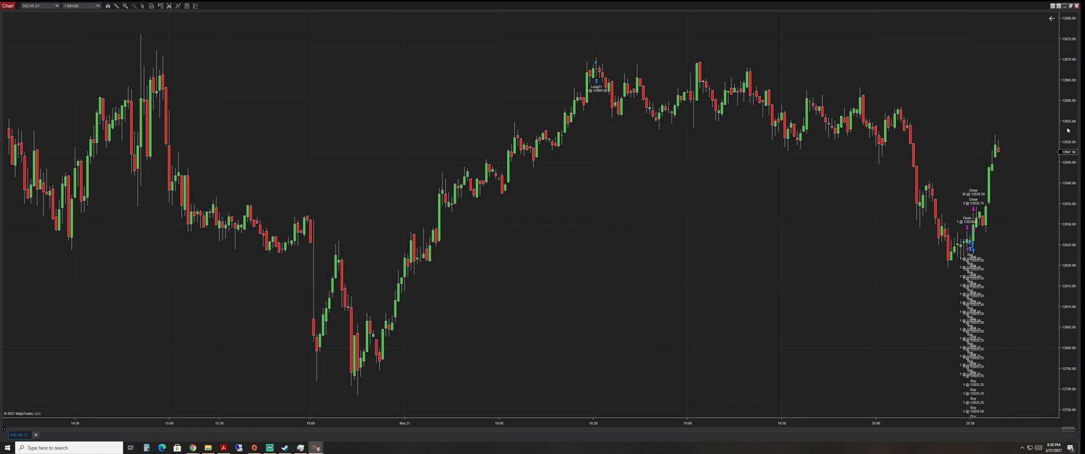
{"action": "scroll", "coordinate": [1067, 129], "scroll_direction": "up", "scroll_amount": 1}
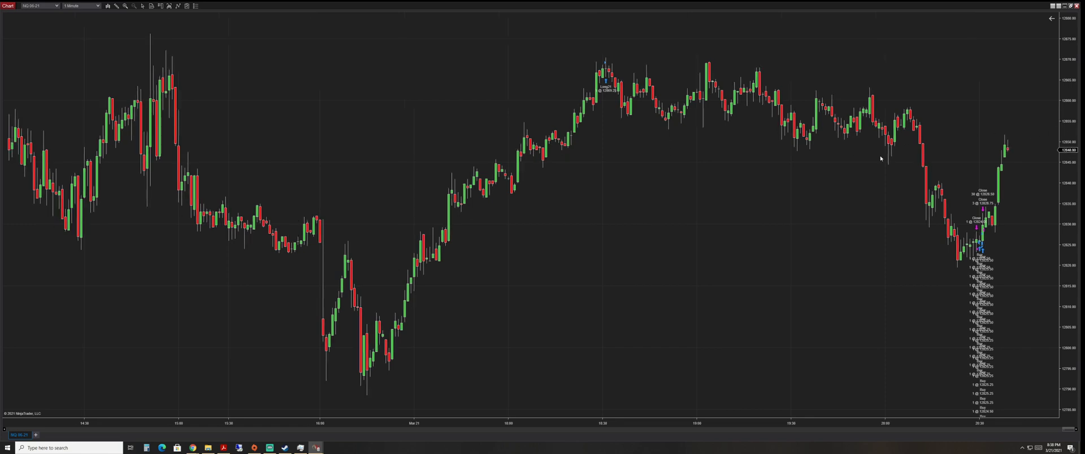
{"action": "scroll", "coordinate": [770, 213], "scroll_direction": "down", "scroll_amount": 10}
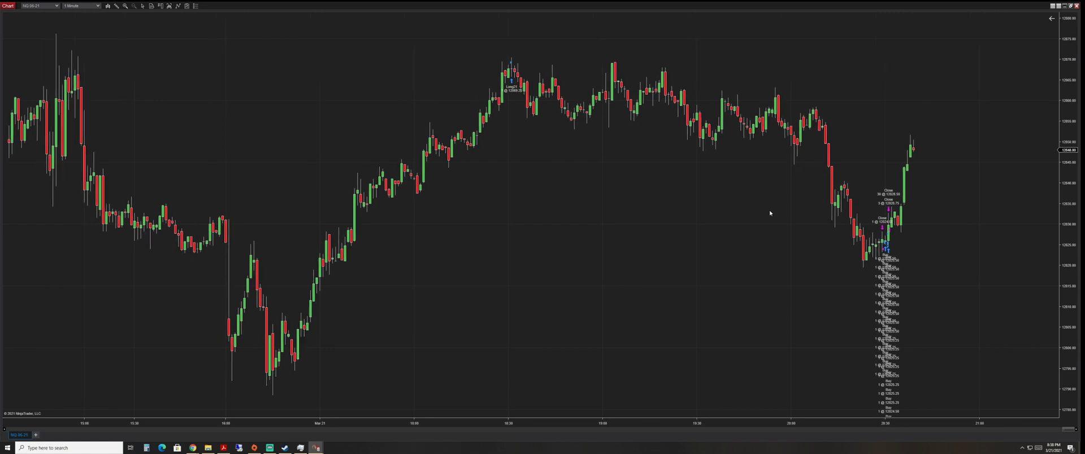
{"action": "scroll", "coordinate": [770, 213], "scroll_direction": "up", "scroll_amount": 7}
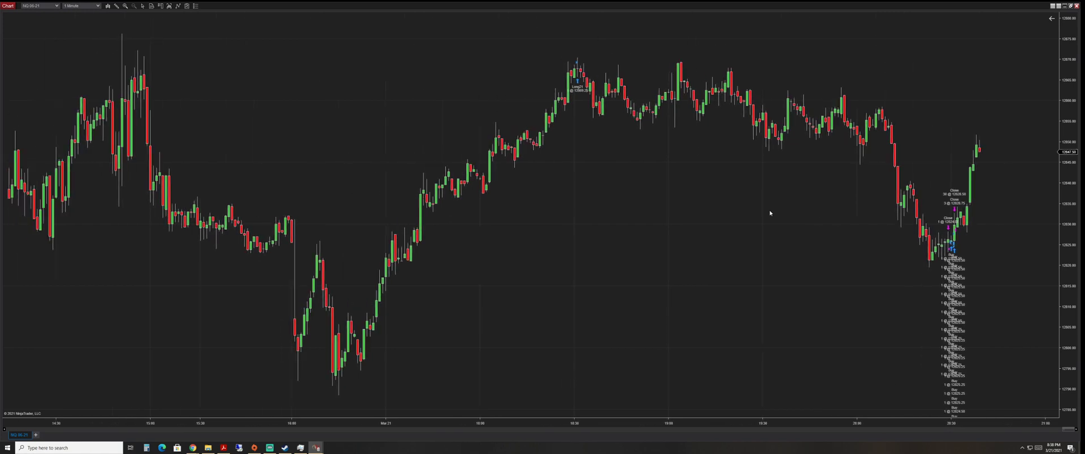
{"action": "scroll", "coordinate": [761, 209], "scroll_direction": "down", "scroll_amount": 6}
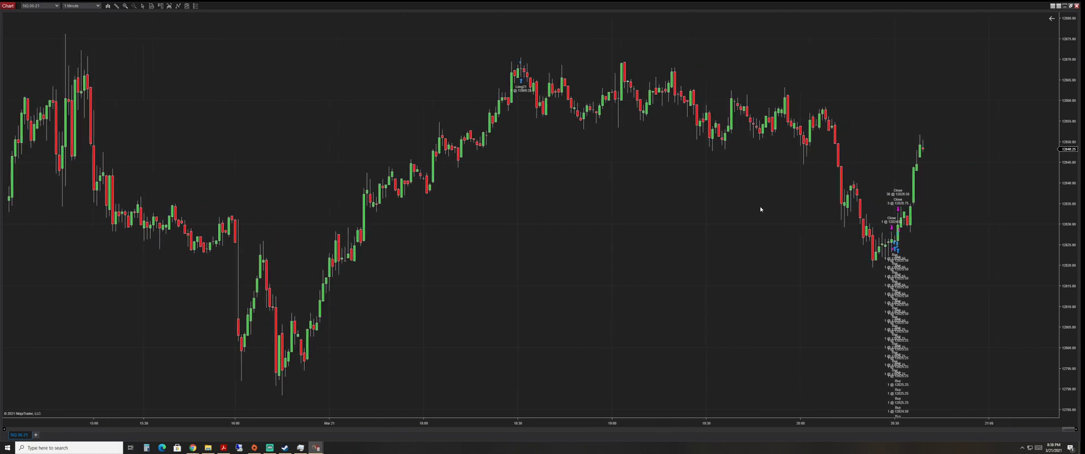
{"action": "scroll", "coordinate": [761, 209], "scroll_direction": "down", "scroll_amount": 4}
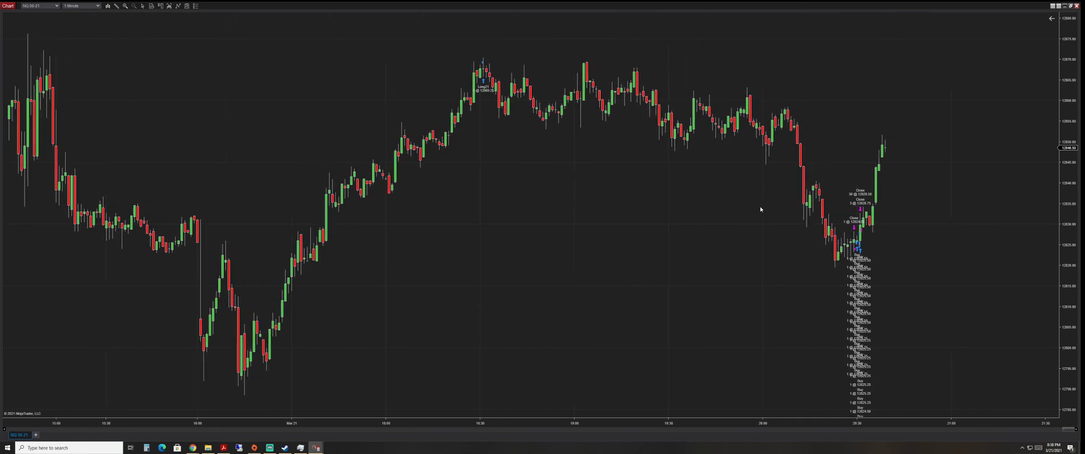
{"action": "scroll", "coordinate": [761, 209], "scroll_direction": "down", "scroll_amount": 5}
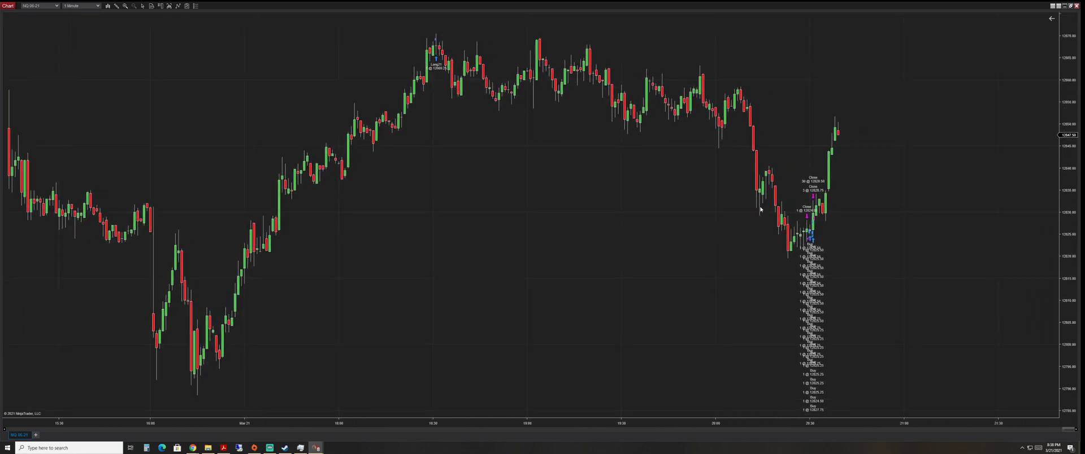
{"action": "scroll", "coordinate": [761, 209], "scroll_direction": "up", "scroll_amount": 15}
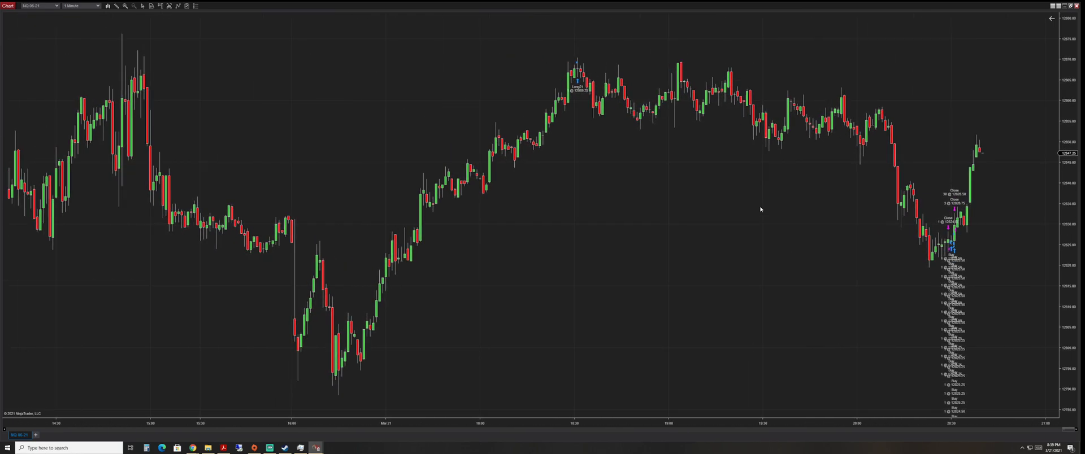
{"action": "scroll", "coordinate": [760, 209], "scroll_direction": "down", "scroll_amount": 1}
{"action": "scroll", "coordinate": [761, 209], "scroll_direction": "down", "scroll_amount": 5}
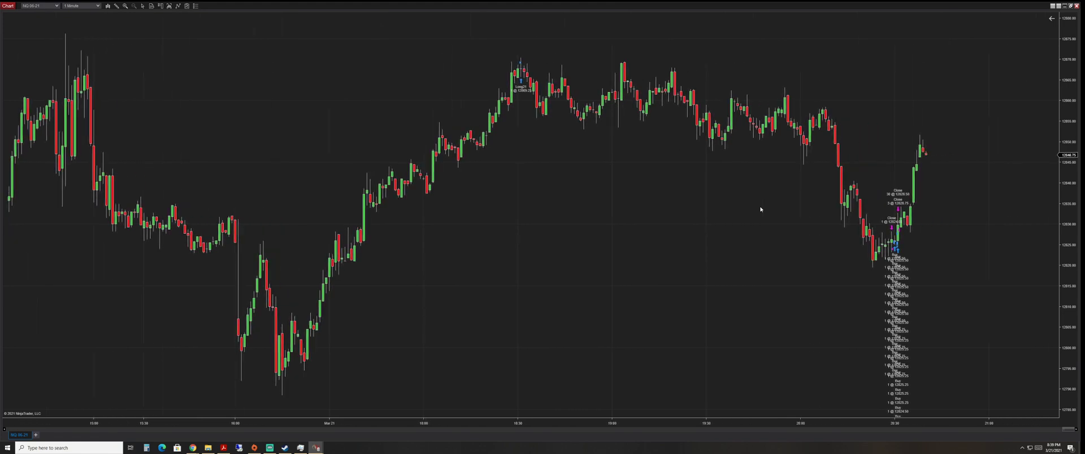
{"action": "scroll", "coordinate": [760, 209], "scroll_direction": "down", "scroll_amount": 1}
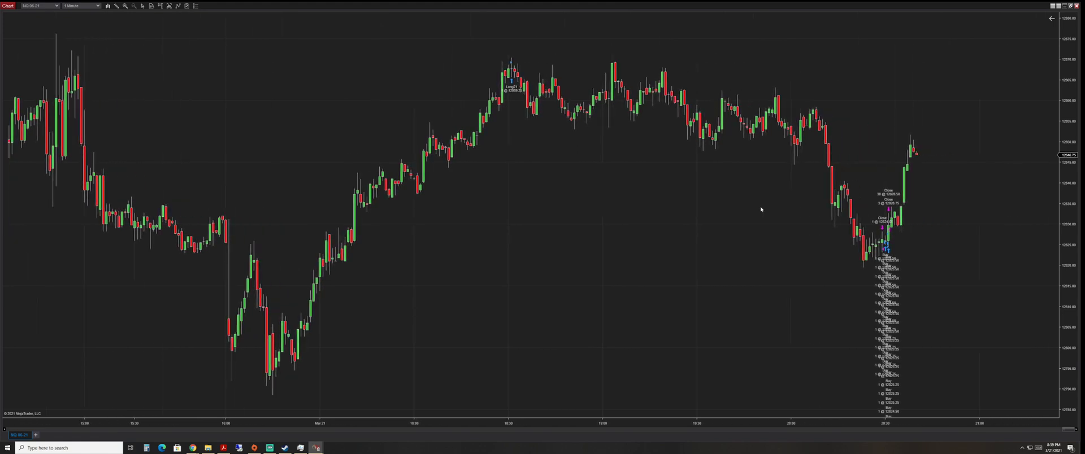
{"action": "scroll", "coordinate": [760, 209], "scroll_direction": "down", "scroll_amount": 4}
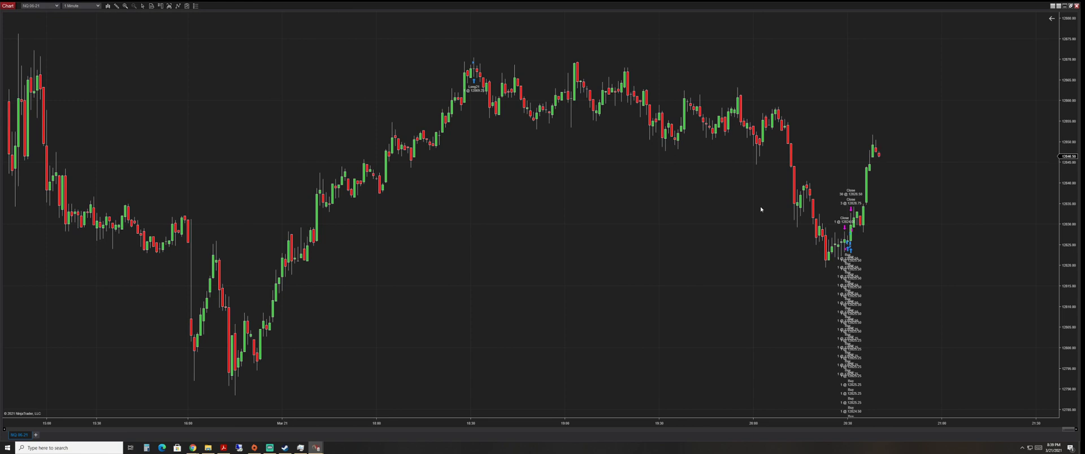
{"action": "scroll", "coordinate": [761, 207], "scroll_direction": "down", "scroll_amount": 5}
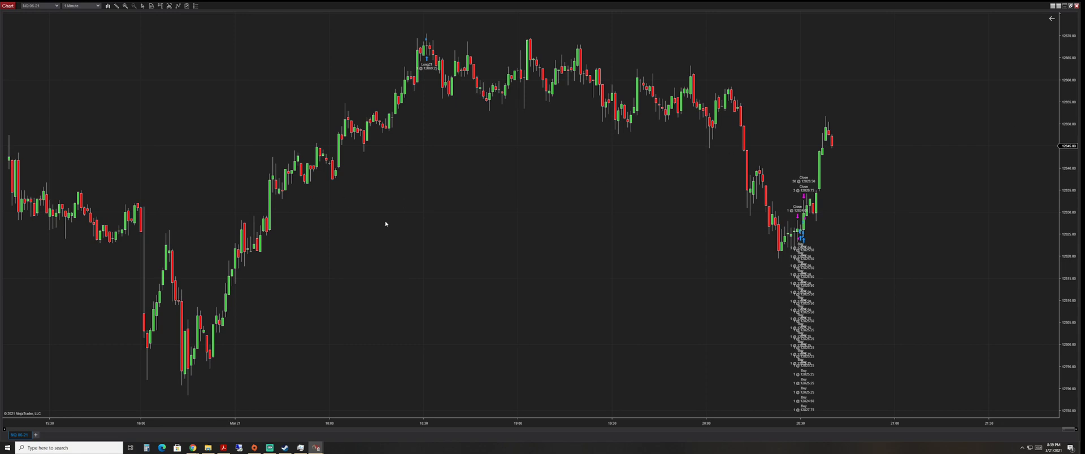
- Add the SupertrendStrategyV7 strategy to the chart and load its saved settings template
{"action": "right_click", "coordinate": [432, 172]}
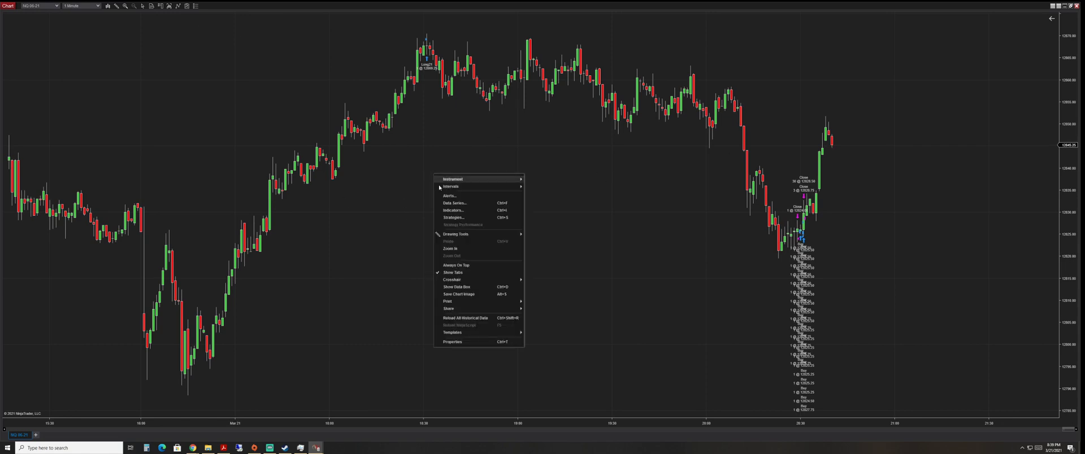
{"action": "left_click", "coordinate": [465, 218]}
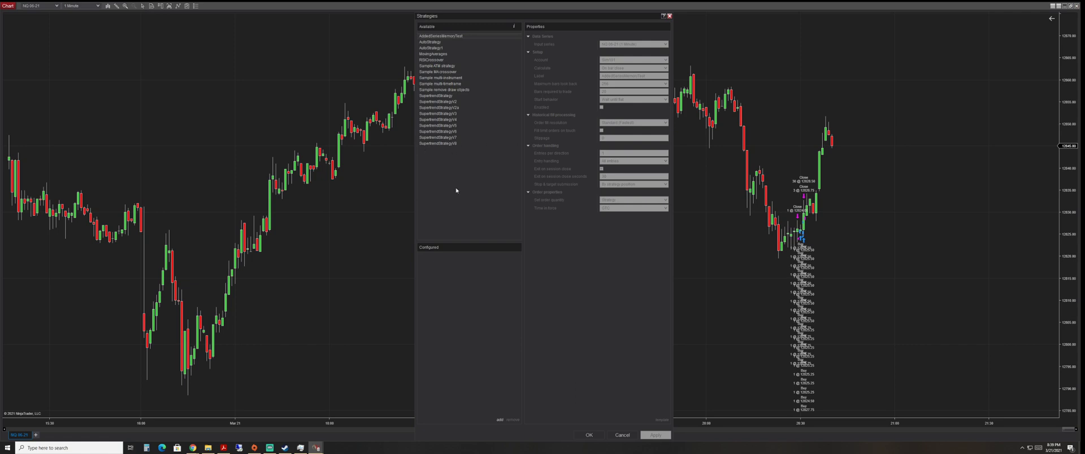
{"action": "double_click", "coordinate": [444, 138]}
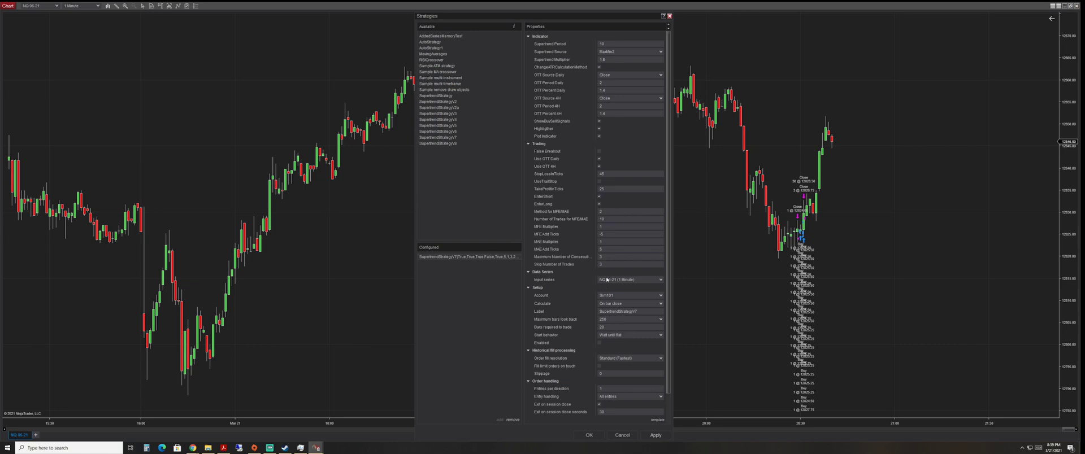
{"action": "left_click", "coordinate": [658, 420]}
{"action": "left_click", "coordinate": [648, 420]}
{"action": "double_click", "coordinate": [509, 244]}
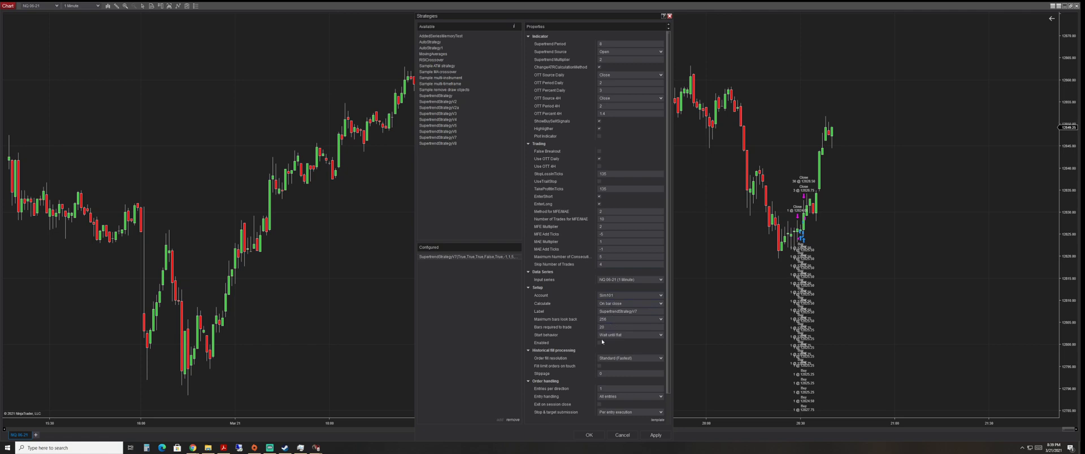
- Enable the configured SupertrendStrategyV7 strategy and apply it to the chart
{"action": "left_click", "coordinate": [599, 343]}
{"action": "left_click", "coordinate": [654, 436]}
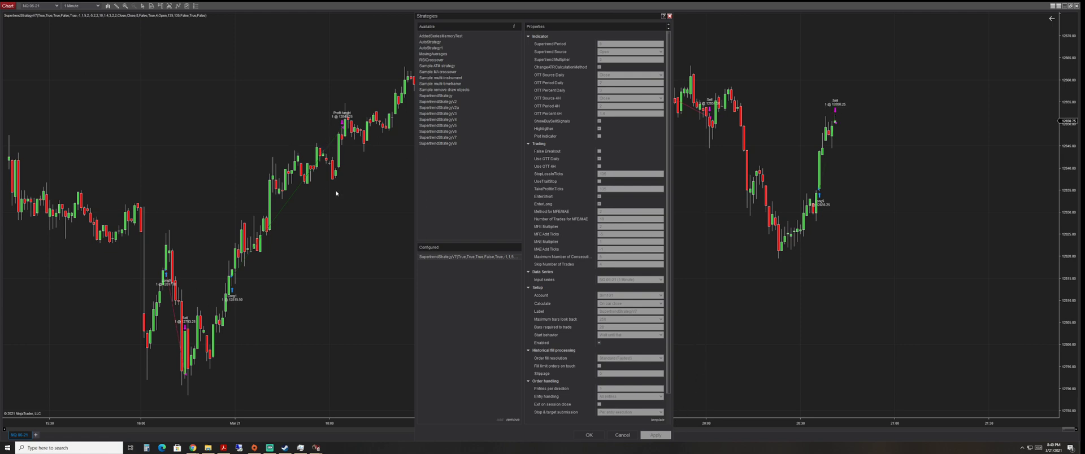
- Disable the strategy to turn on its Plot Indicator option, then re-enable it, apply the settings and close the strategy settings
{"action": "left_click", "coordinate": [599, 343]}
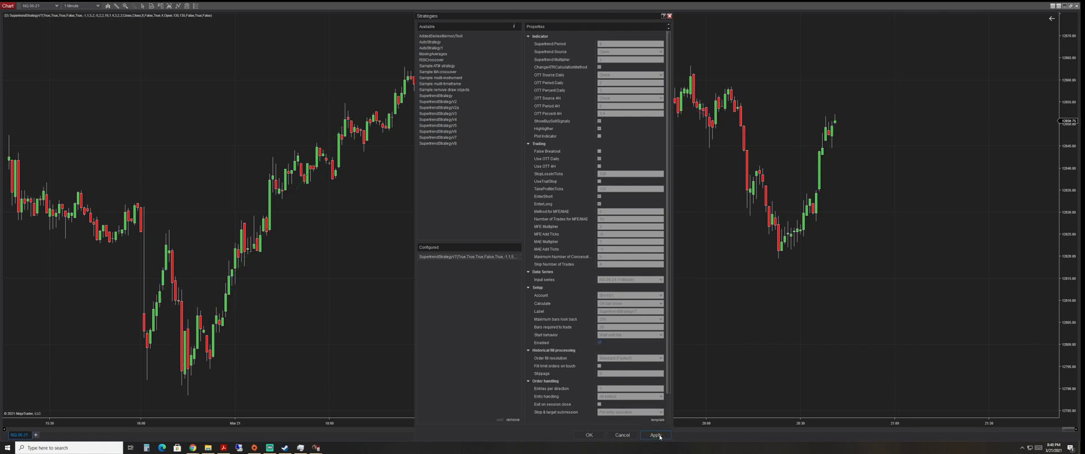
{"action": "left_click", "coordinate": [599, 137]}
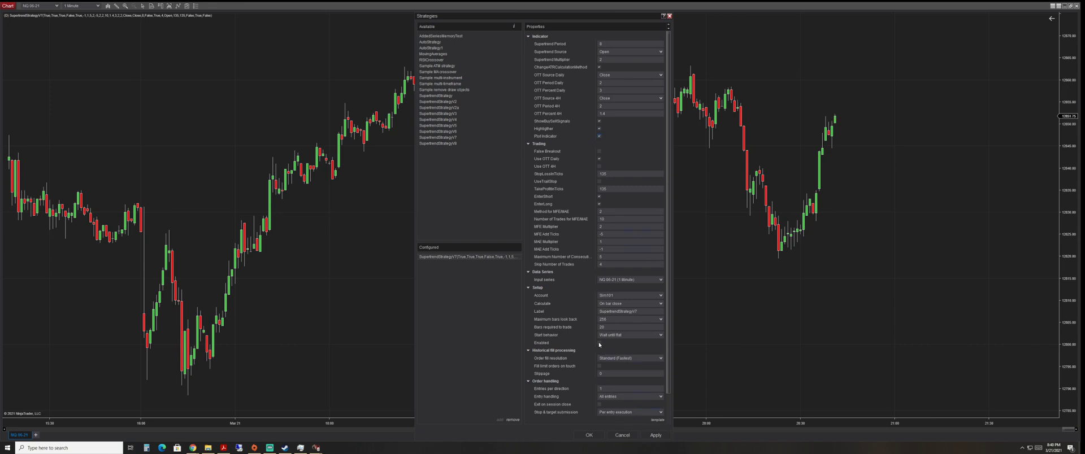
{"action": "left_click", "coordinate": [658, 439]}
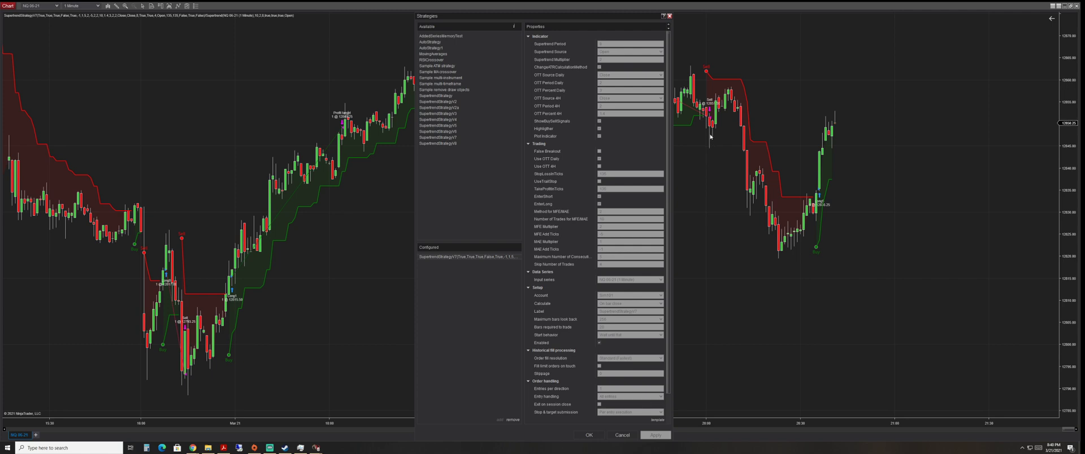
{"action": "scroll", "coordinate": [699, 281], "scroll_direction": "down", "scroll_amount": 1}
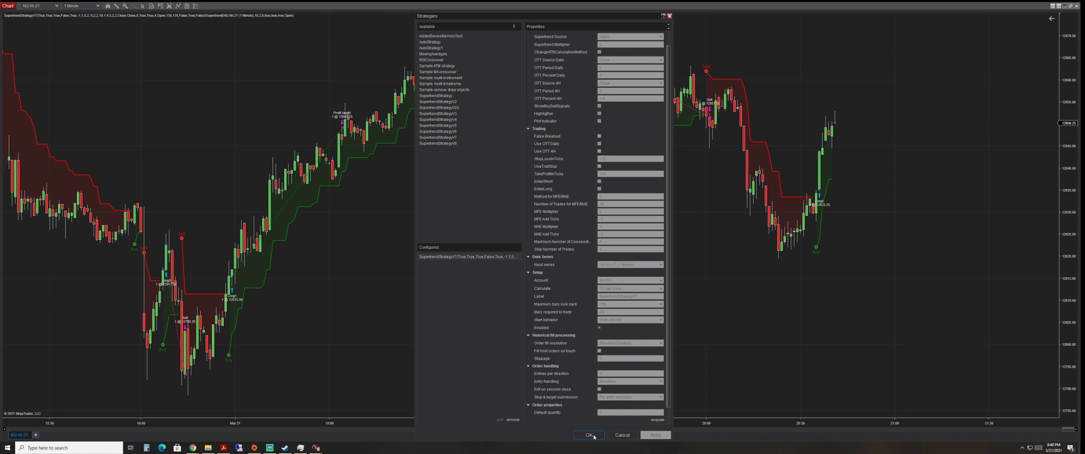
{"action": "left_click", "coordinate": [599, 434]}
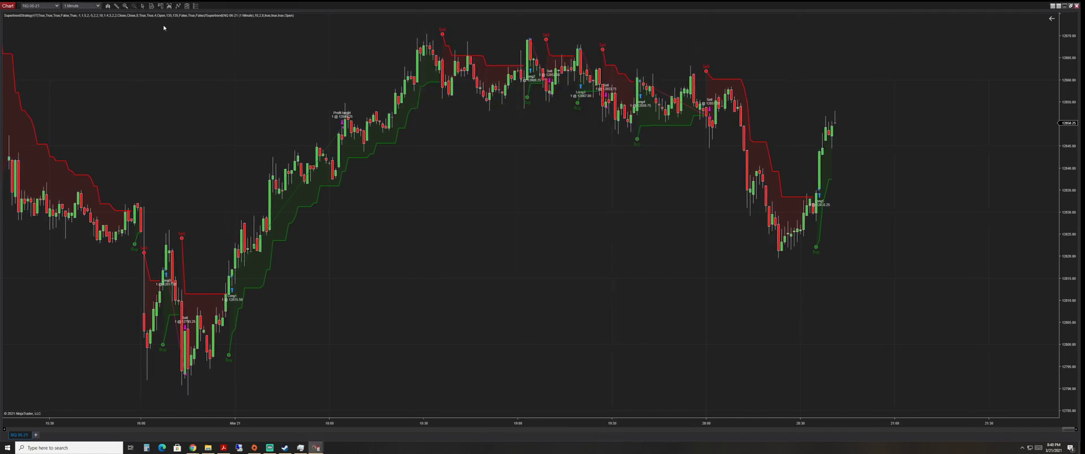
- Show the Chart Trader order panel beside the price chart and fit the recent bars next to it
{"action": "left_click", "coordinate": [161, 6]}
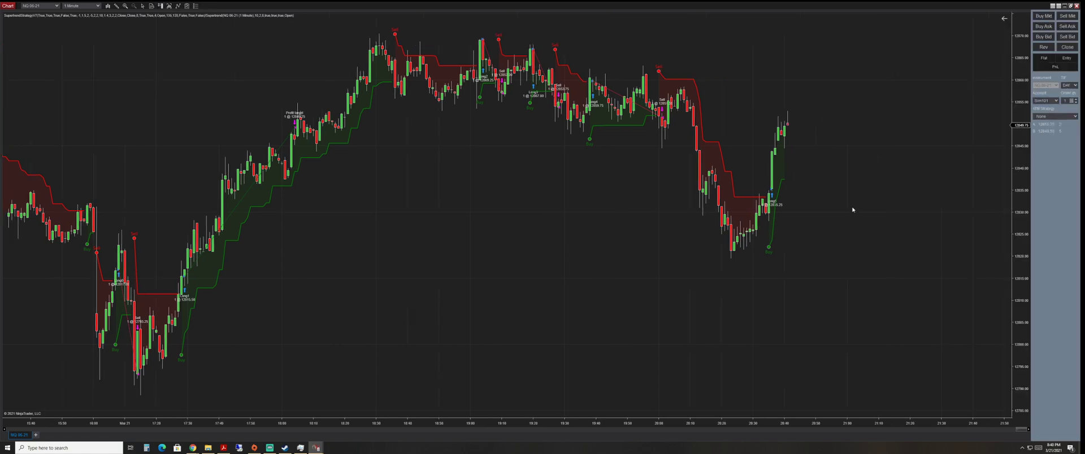
{"action": "scroll", "coordinate": [852, 209], "scroll_direction": "down", "scroll_amount": 2}
{"action": "scroll", "coordinate": [755, 165], "scroll_direction": "up", "scroll_amount": 3}
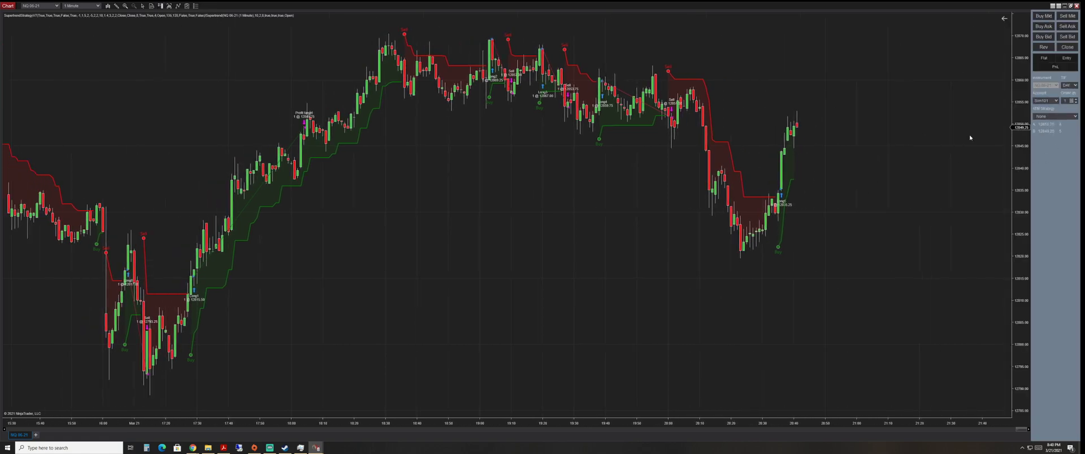
{"action": "scroll", "coordinate": [1025, 140], "scroll_direction": "up", "scroll_amount": 1}
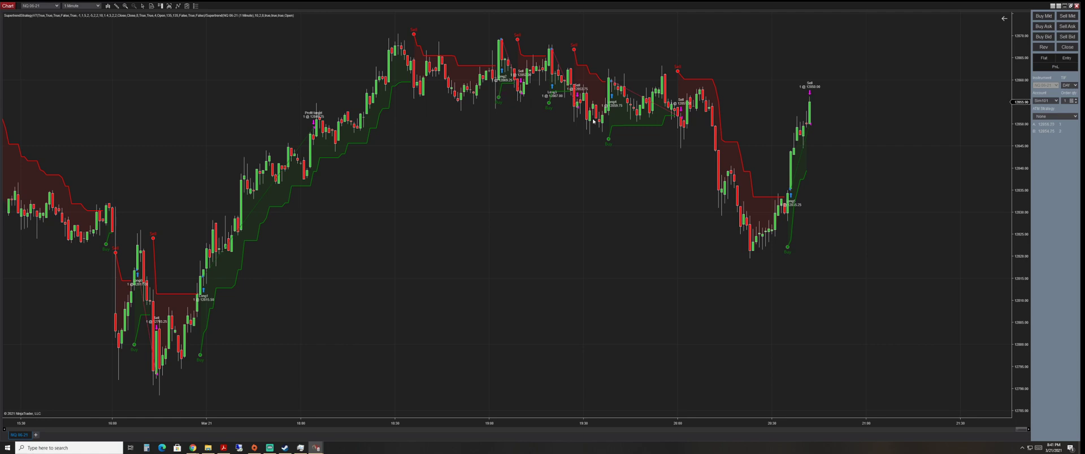
- Examine the strategy's earlier entries, exits and profit target markers against the plotted Supertrend lines
{"action": "scroll", "coordinate": [430, 164], "scroll_direction": "up", "scroll_amount": 5}
{"action": "scroll", "coordinate": [372, 298], "scroll_direction": "up", "scroll_amount": 3}
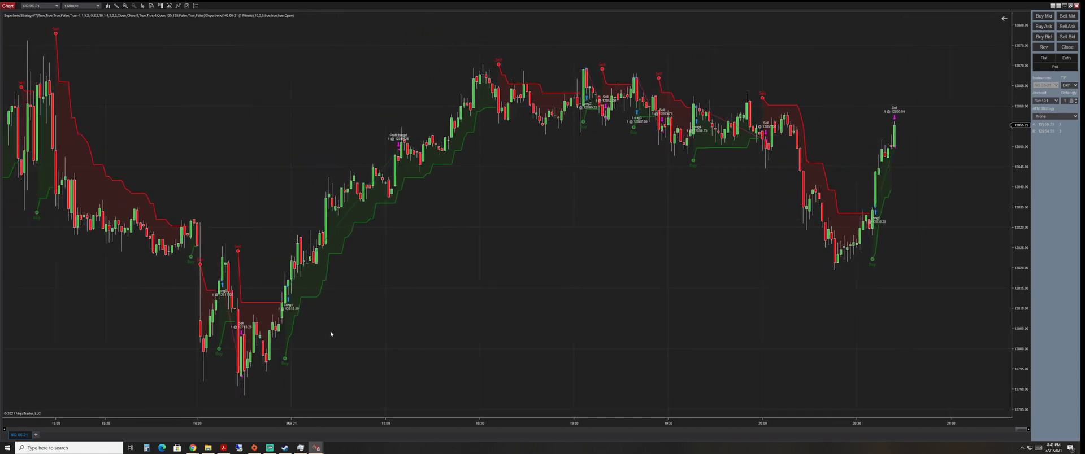
{"action": "scroll", "coordinate": [322, 364], "scroll_direction": "up", "scroll_amount": 12}
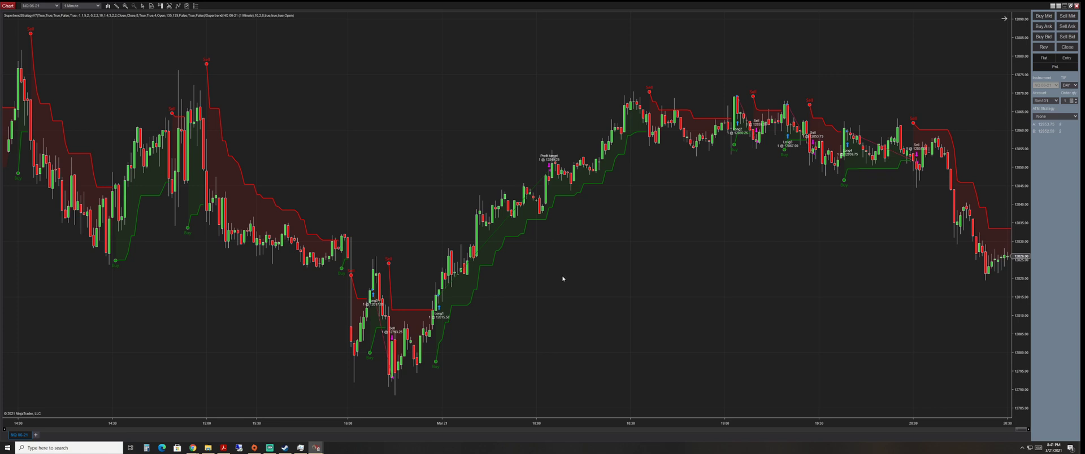
{"action": "scroll", "coordinate": [532, 291], "scroll_direction": "down", "scroll_amount": 4}
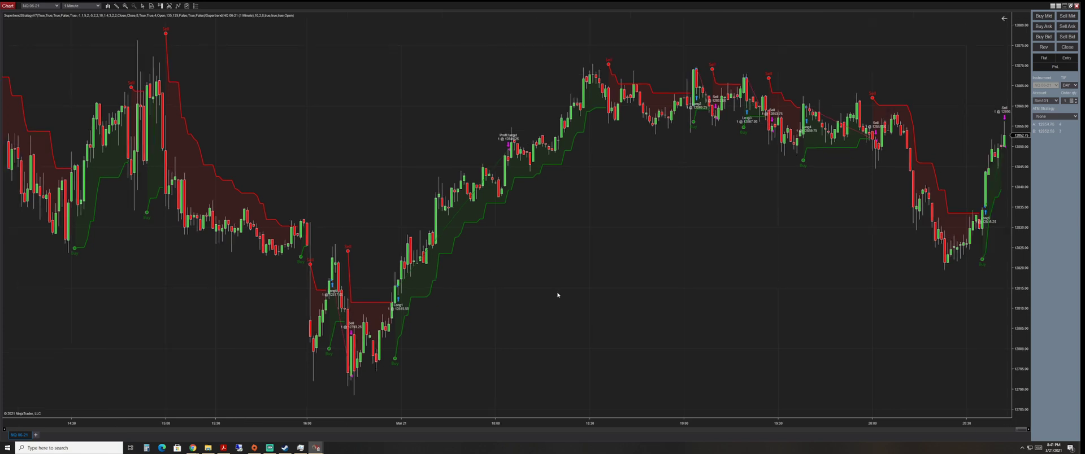
{"action": "left_click_drag", "start_coordinate": [640, 295], "coordinate": [610, 298]}
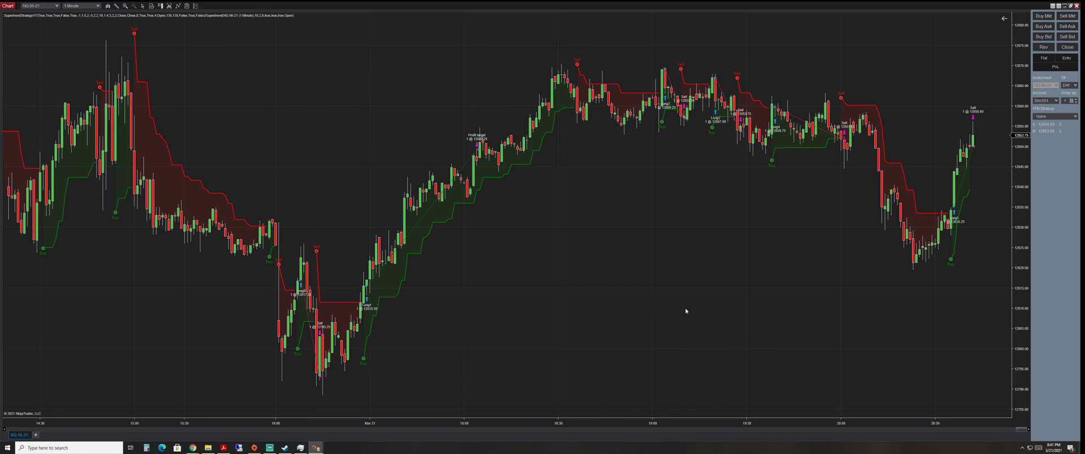
{"action": "scroll", "coordinate": [718, 305], "scroll_direction": "down", "scroll_amount": 3}
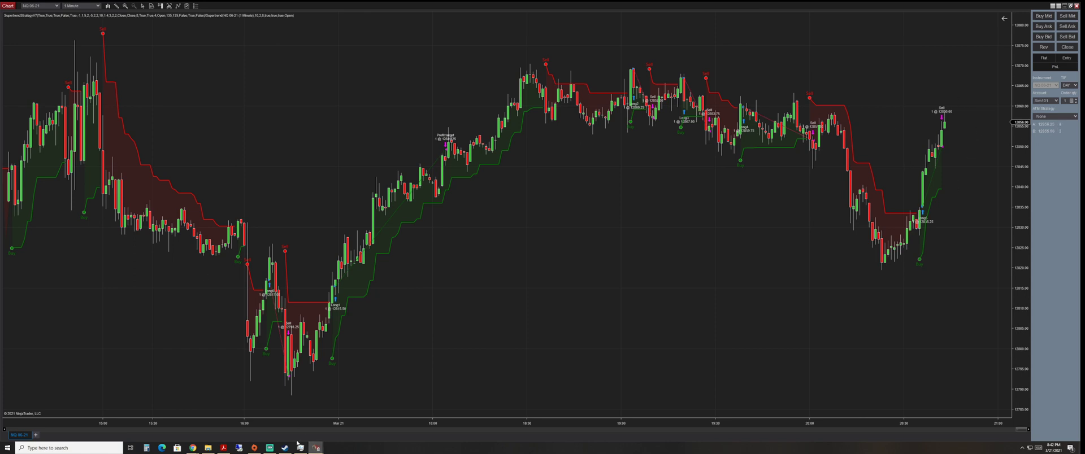
{"action": "left_click", "coordinate": [269, 448]}
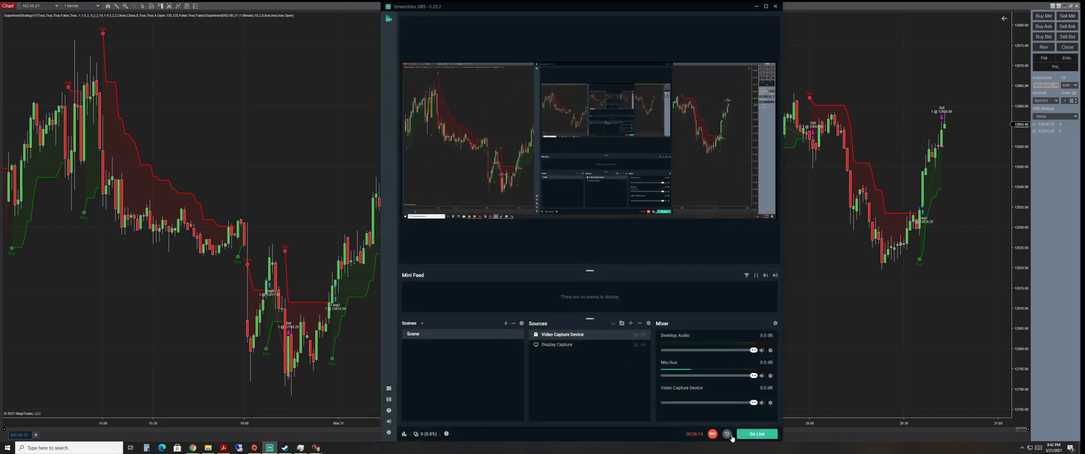